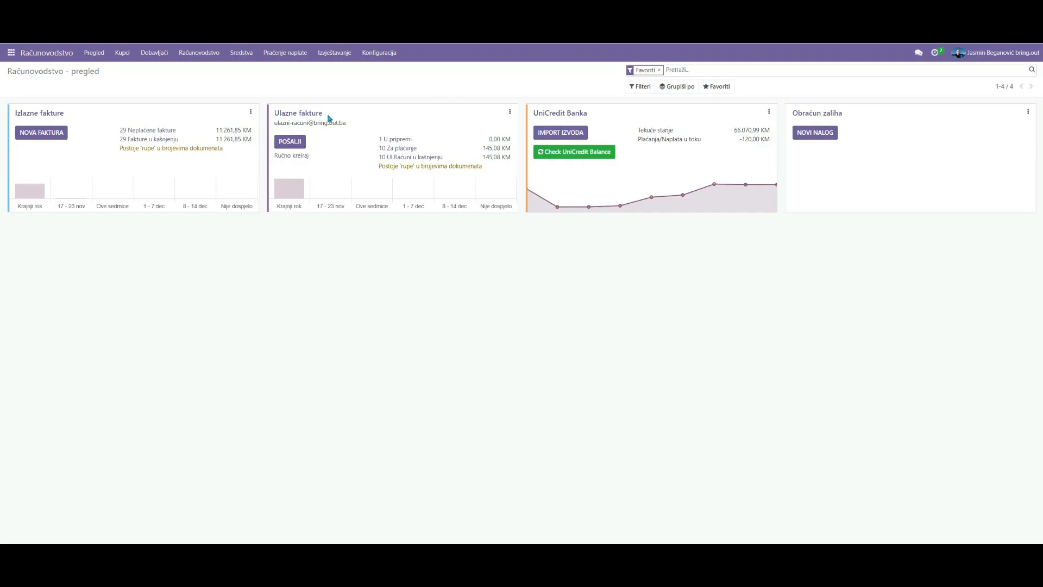
# Step: Search the incoming invoices (Ulazne fakture) for "asbis" and open bill UF/25/11/0016
pyautogui.click(306, 113)
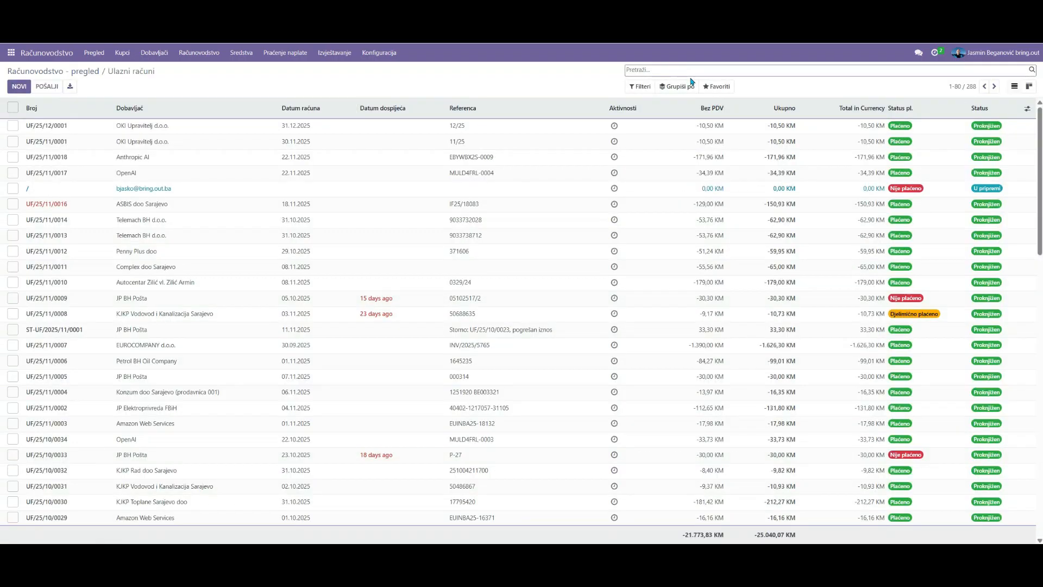
pyautogui.write('asbis')
pyautogui.press('Return')
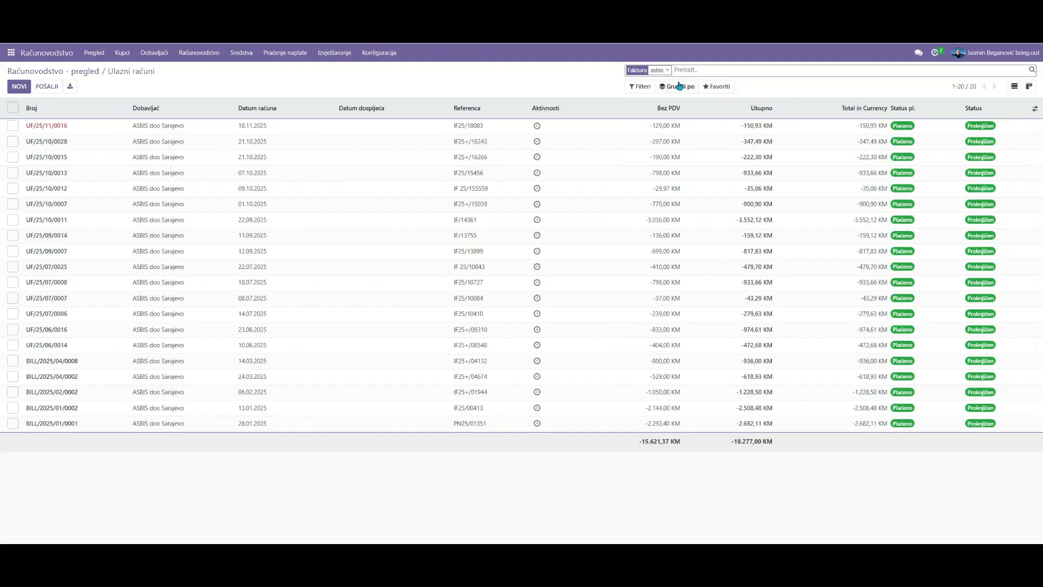
pyautogui.click(55, 127)
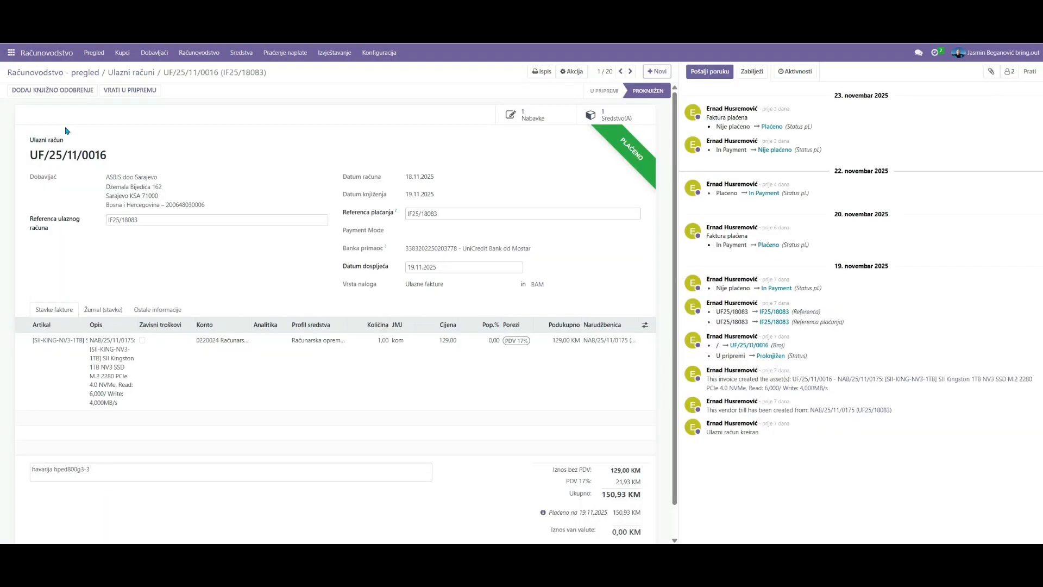
# Step: Open the purchase order linked to the bill and view the product card of its ordered item
pyautogui.click(546, 117)
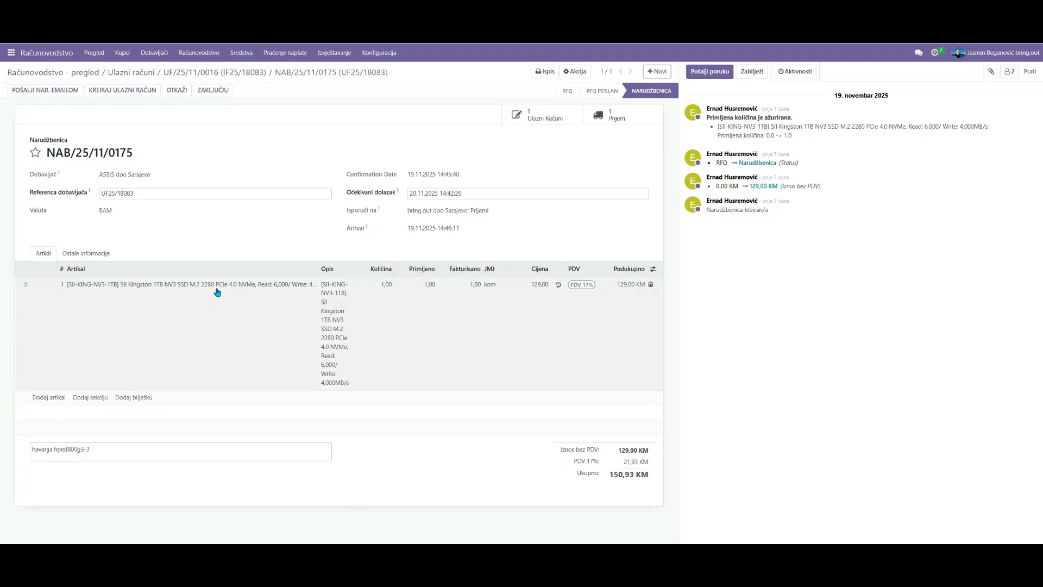
pyautogui.click(214, 290)
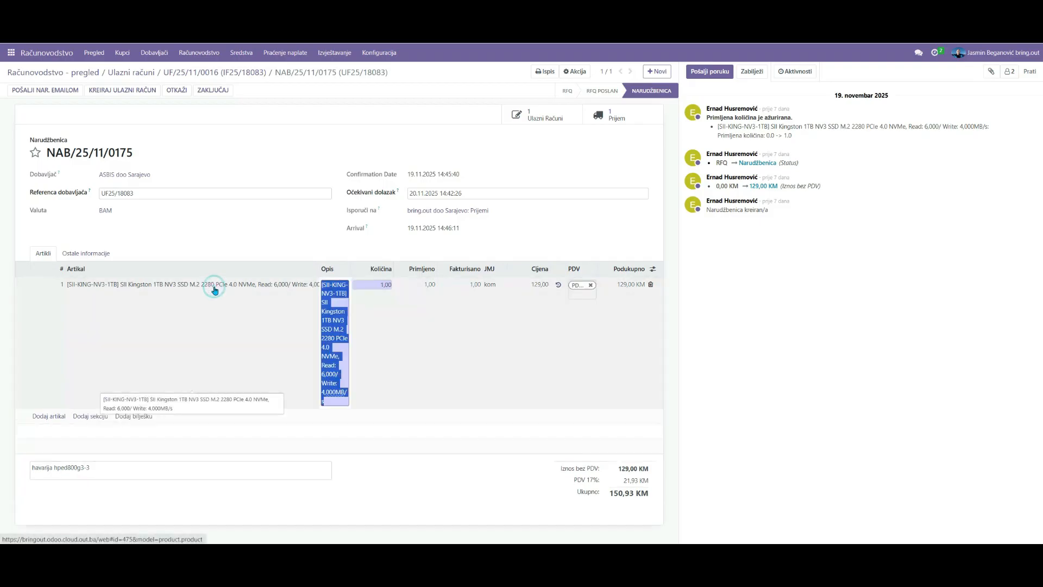
pyautogui.click(267, 285)
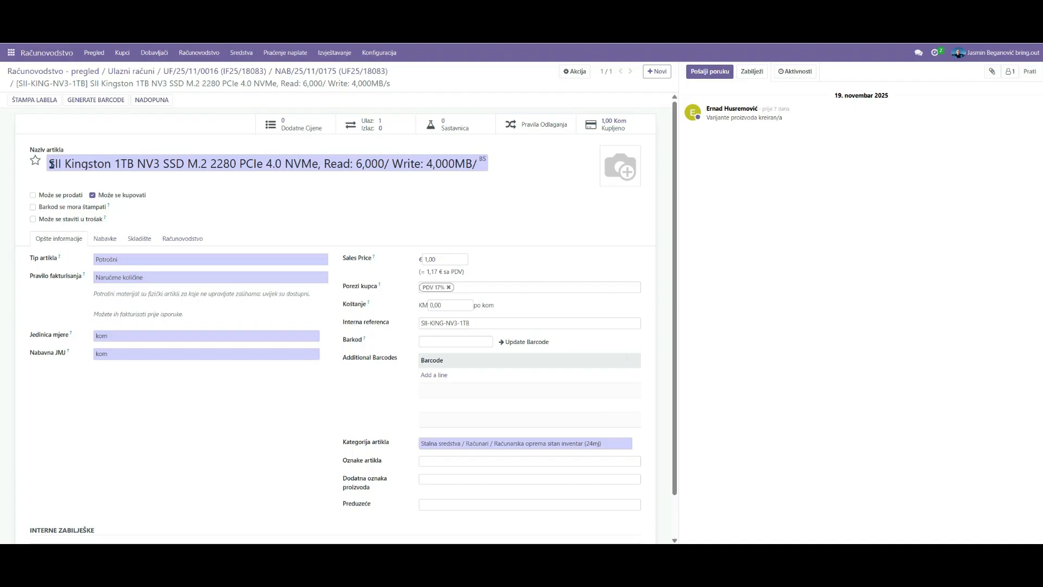
# Step: Examine the "SII" prefix in the product name and the available options for the product type (Tip artikla)
pyautogui.moveTo(50, 164)
pyautogui.mouseDown()
pyautogui.moveTo(76, 164)
pyautogui.moveTo(62, 163)
pyautogui.mouseUp()
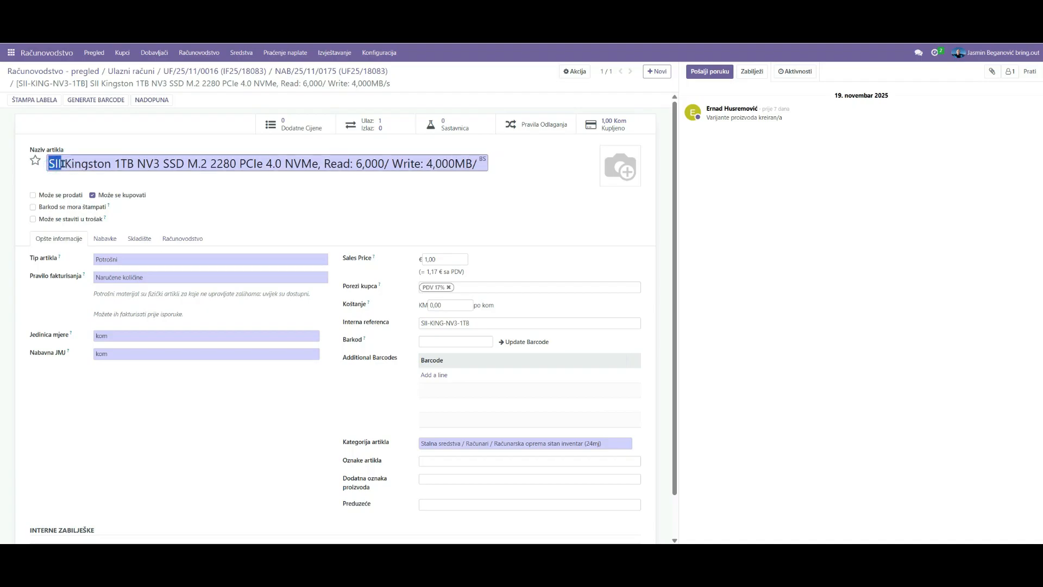
pyautogui.click(54, 164)
pyautogui.moveTo(50, 166); pyautogui.dragTo(111, 164)
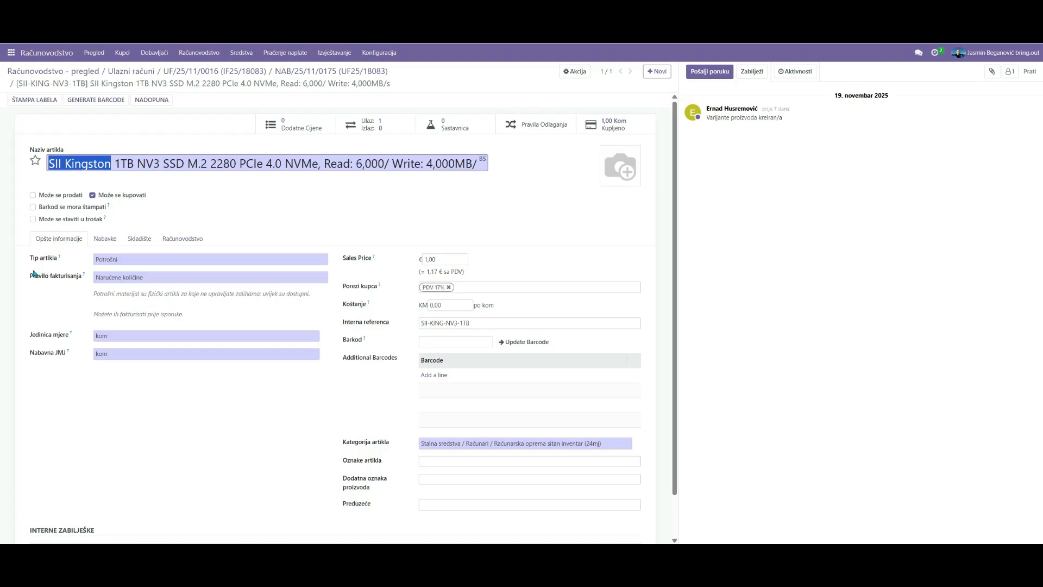
pyautogui.click(72, 258)
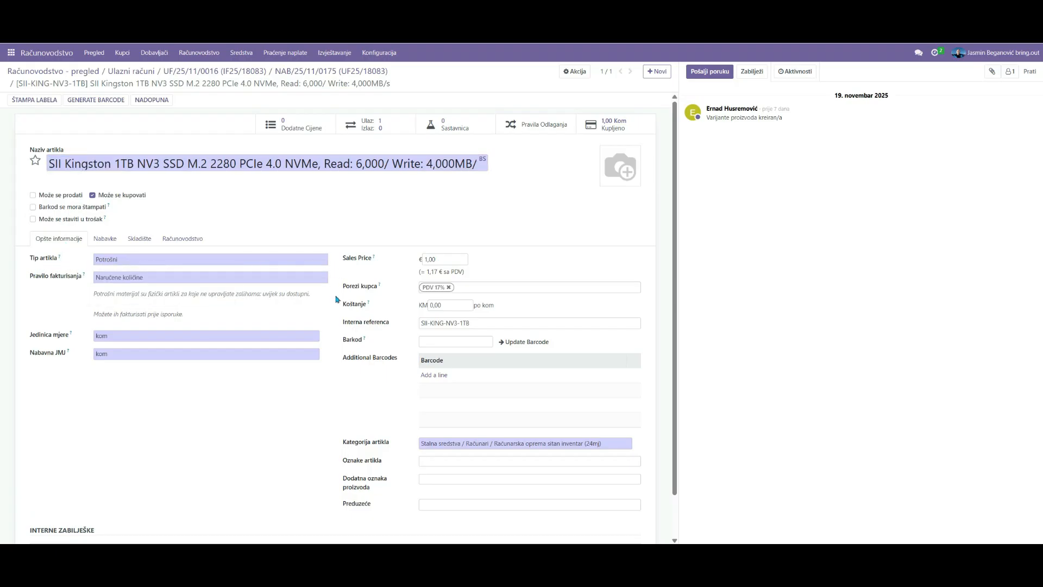
pyautogui.click(322, 260)
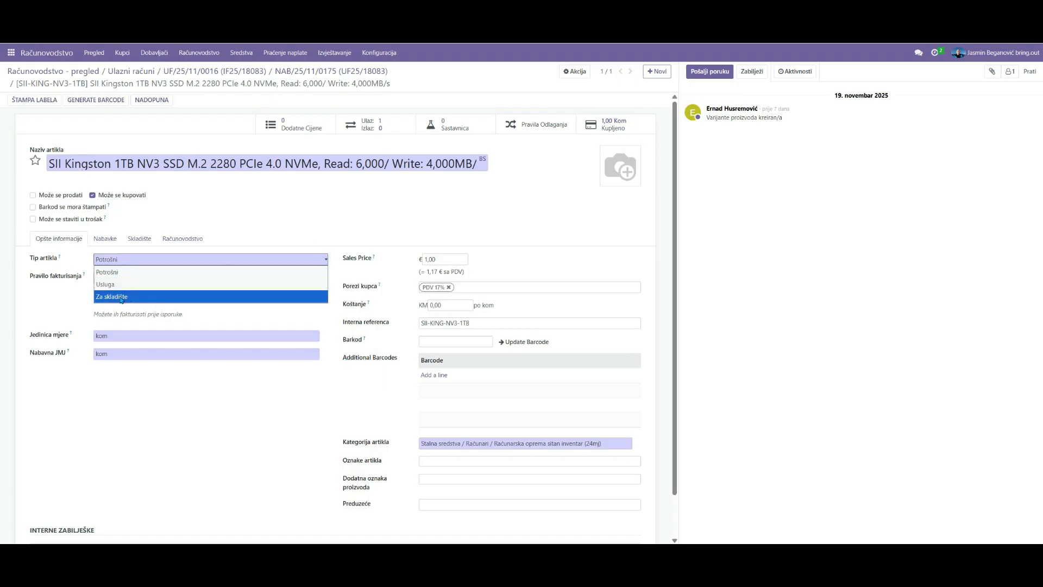
pyautogui.click(45, 313)
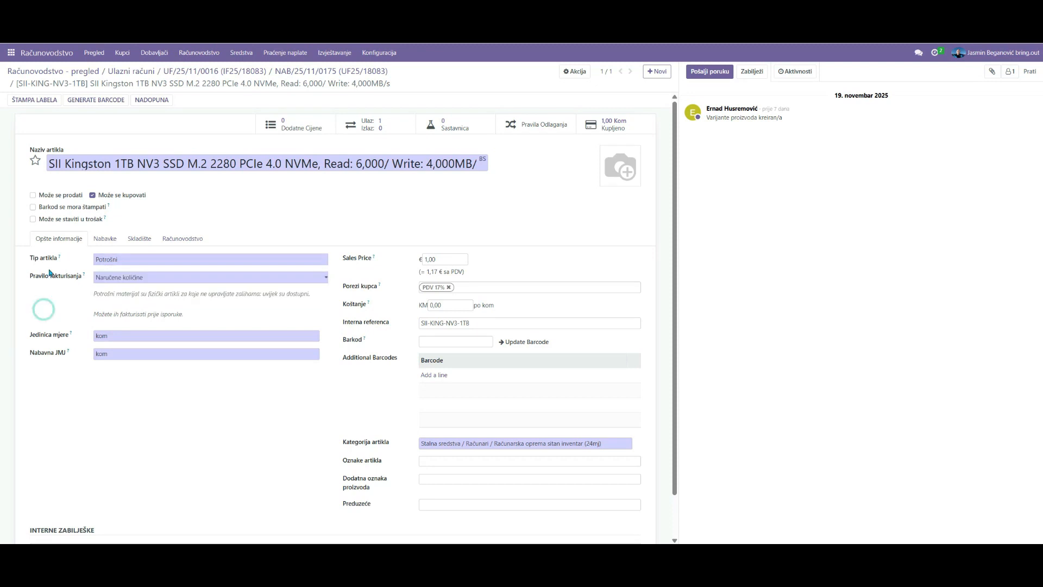
pyautogui.moveTo(61, 259)
# Step: View the product's category and the expense account (Konto za rashode) assigned to it
pyautogui.click(637, 444)
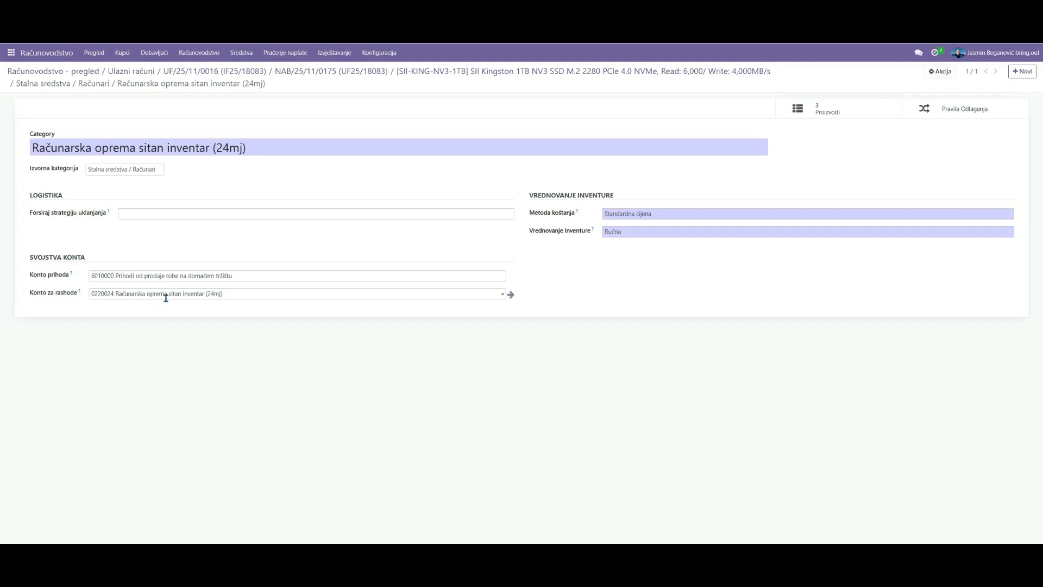
pyautogui.click(509, 294)
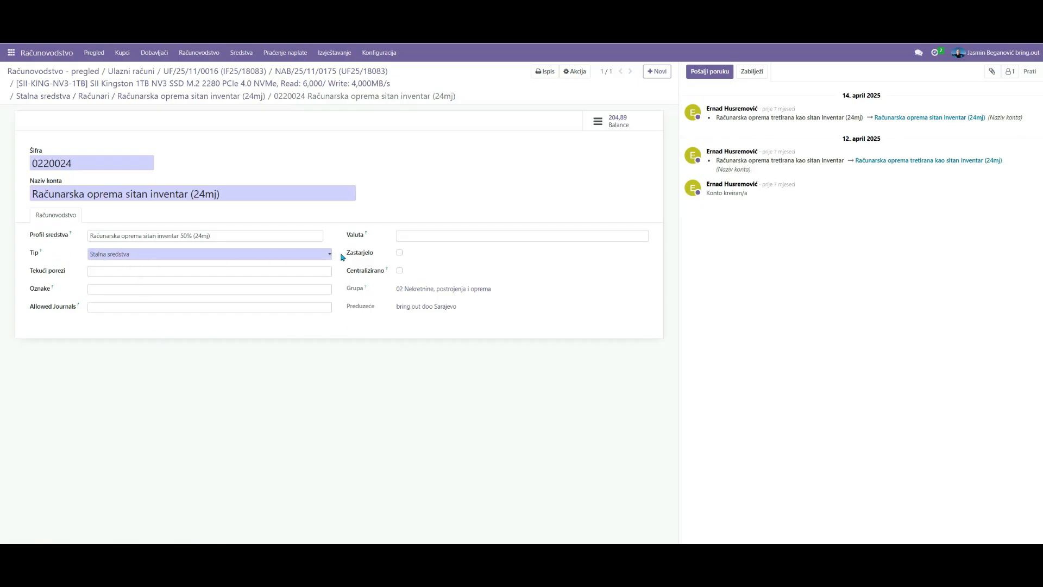
# Step: Return to purchase order NAB/25/11/0175 and open its linked vendor bill
pyautogui.click(213, 70)
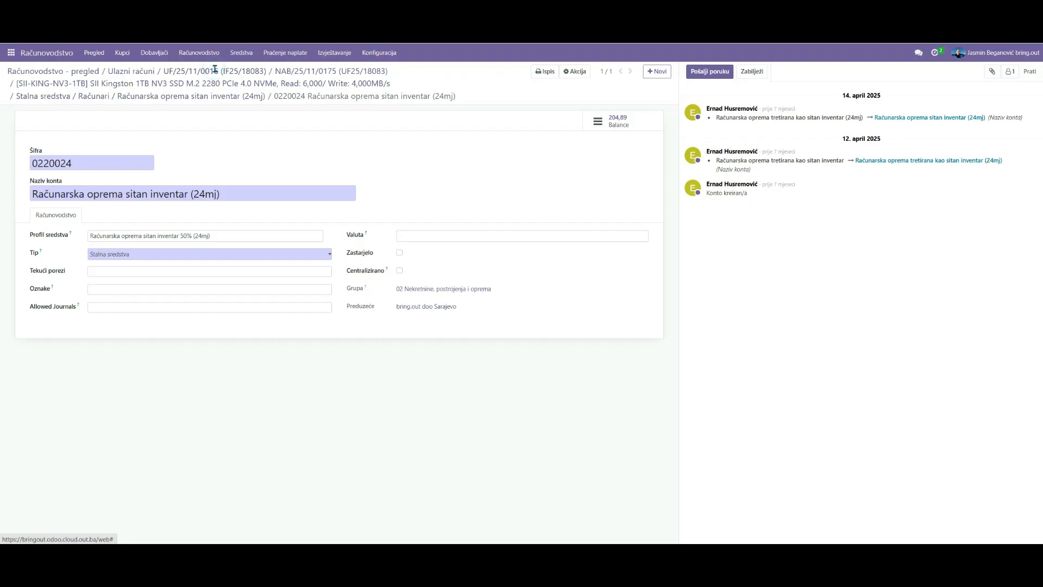
pyautogui.click(532, 115)
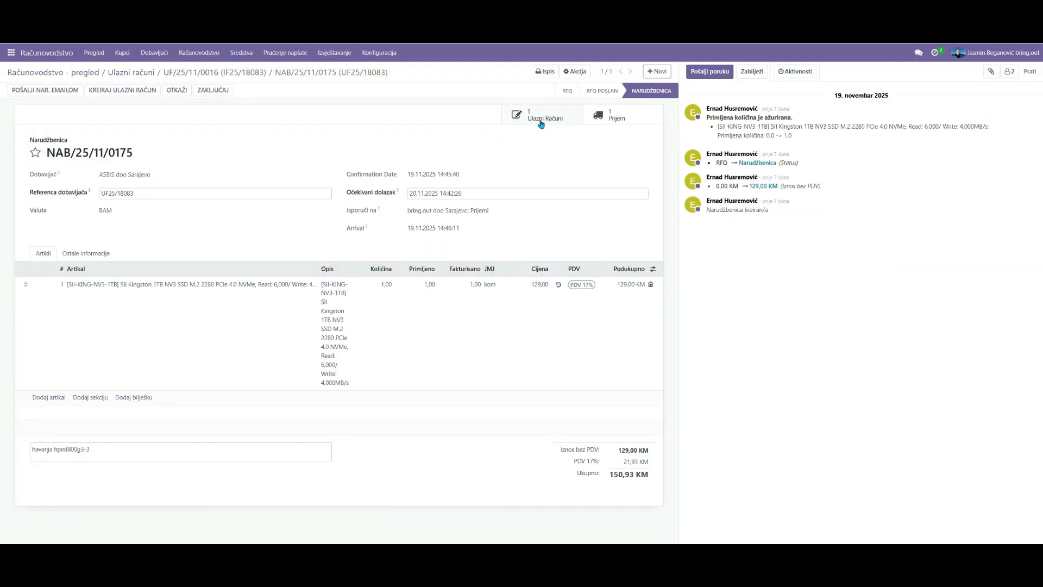
pyautogui.click(540, 120)
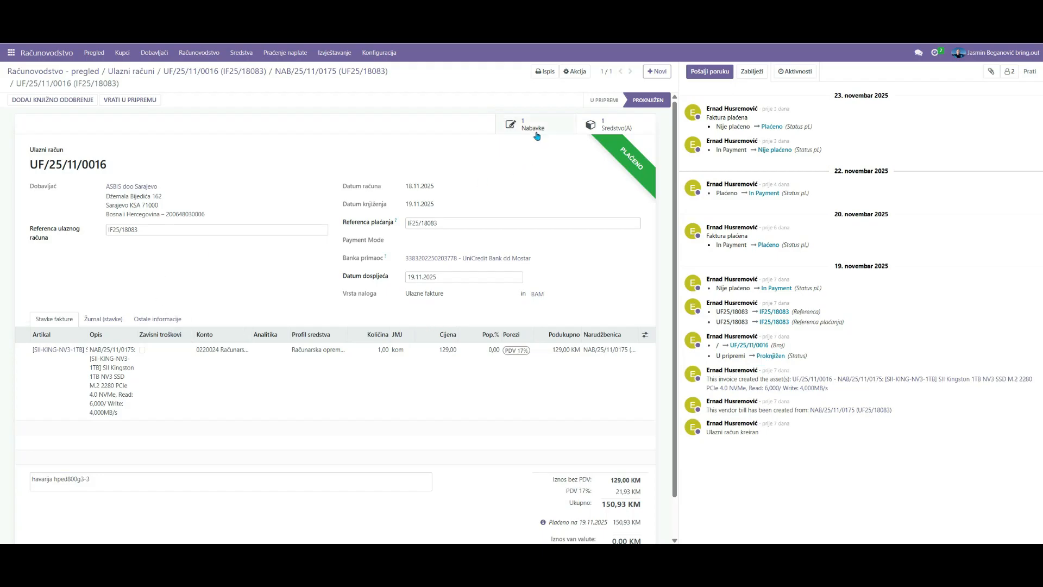
# Step: Open the asset linked to the bill and assign it to the asset group BOUT bring.out
pyautogui.click(609, 132)
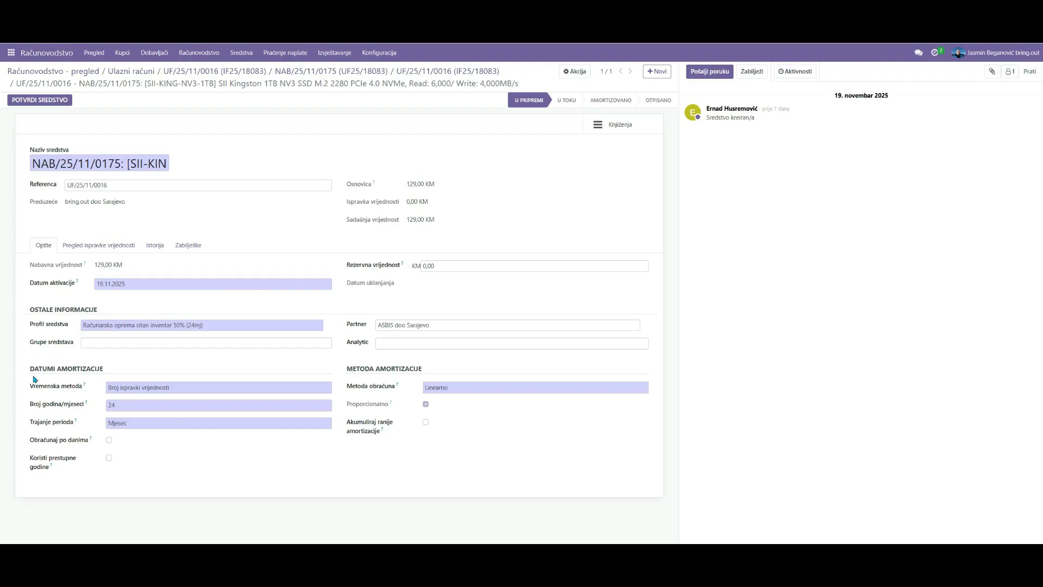
pyautogui.click(98, 343)
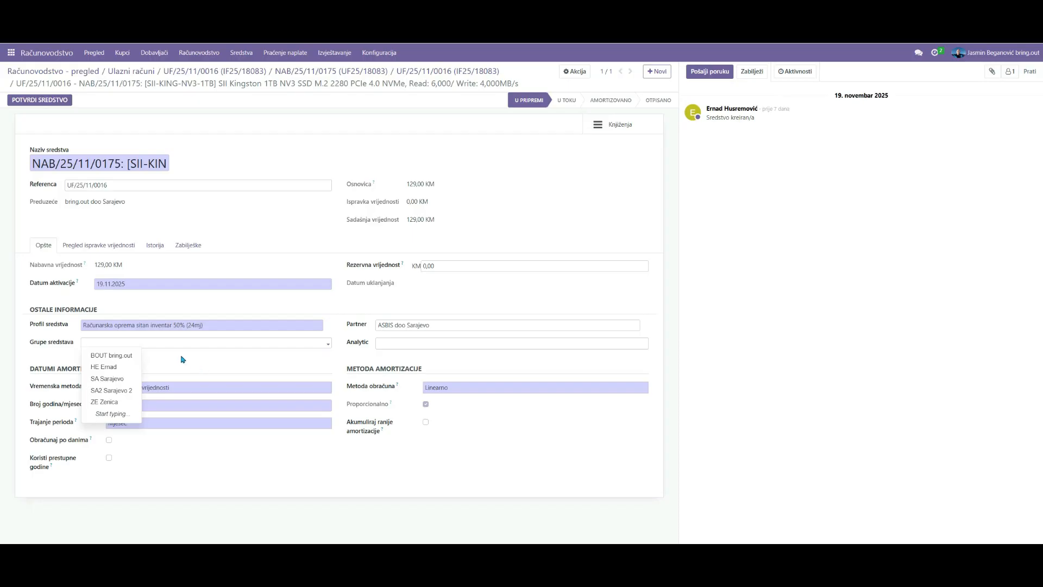
pyautogui.click(118, 356)
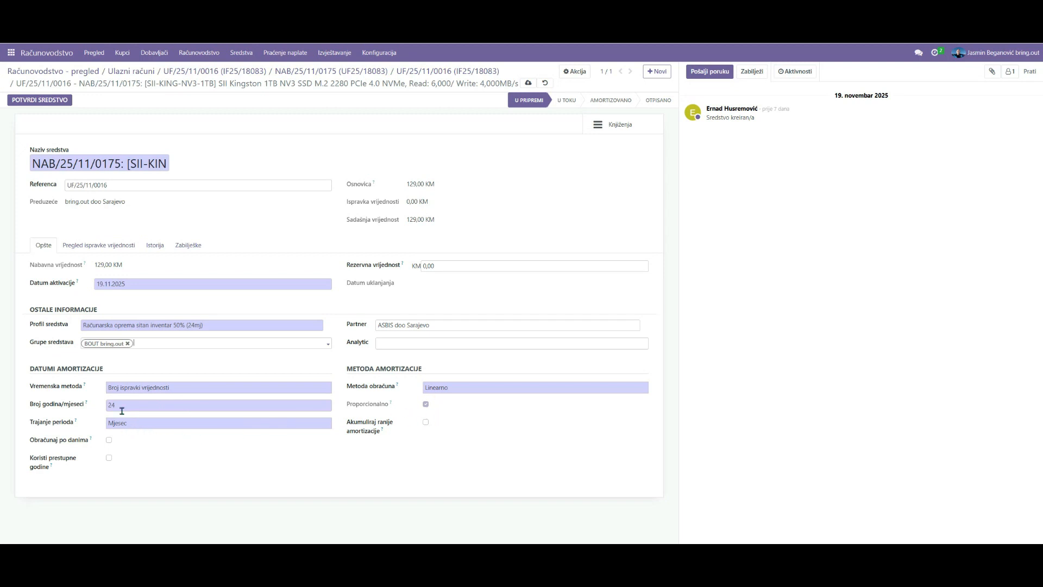
# Step: Check the available period lengths (Trajanje perioda) in the asset's depreciation settings without changing the selection
pyautogui.click(138, 427)
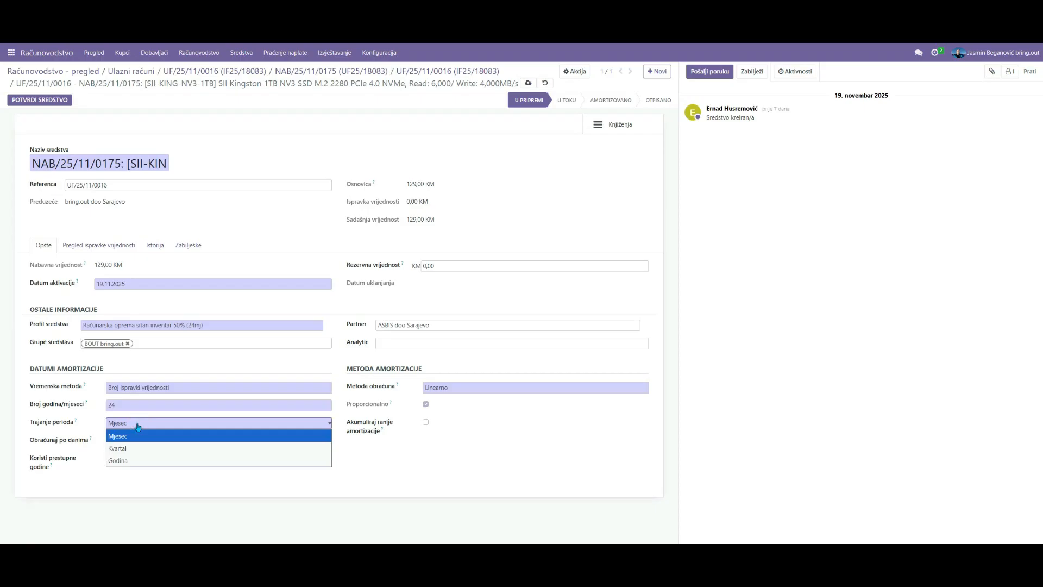
pyautogui.click(126, 495)
pyautogui.moveTo(77, 422)
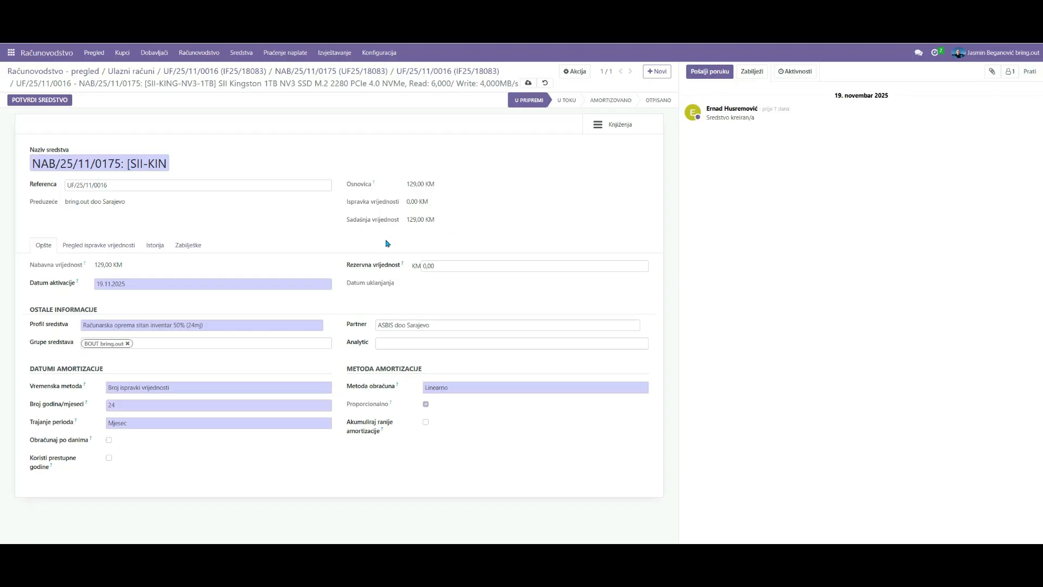
# Step: Examine the asset's depreciation schedule from the acquisition base to the last period, including dates, amounts and remaining values
pyautogui.click(116, 248)
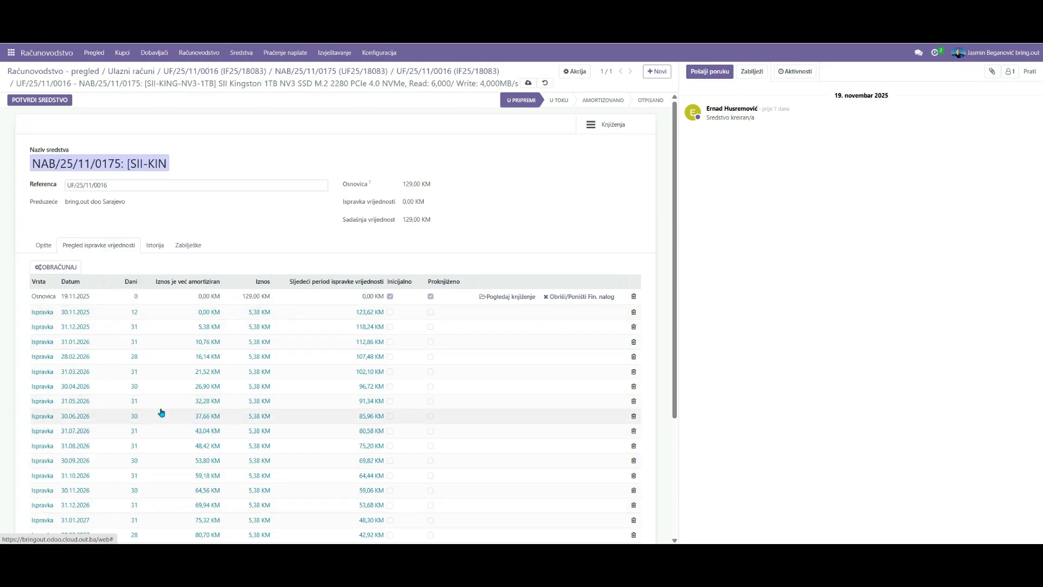
pyautogui.scroll(-3, 437, 407)
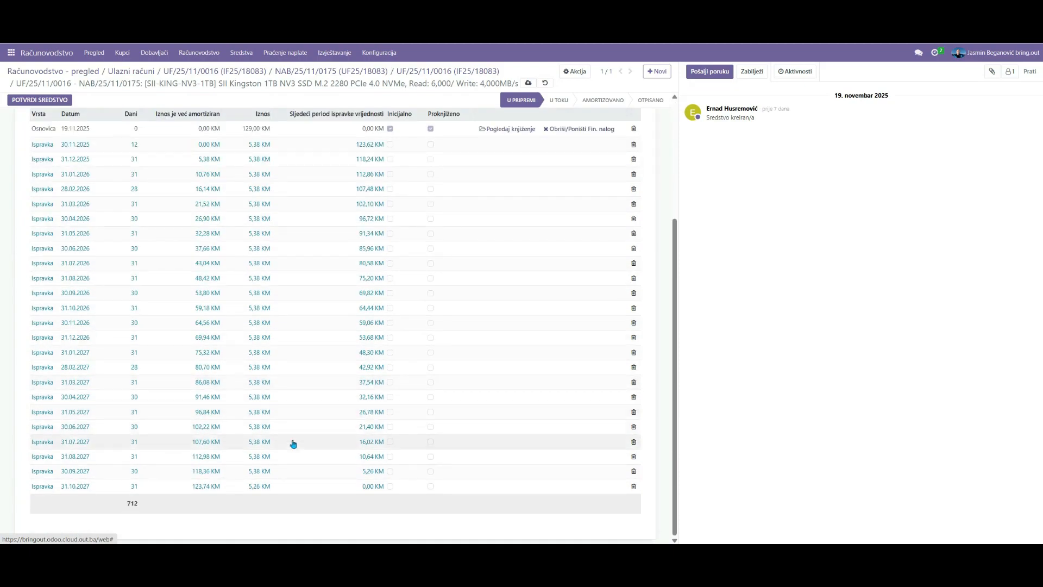
pyautogui.scroll(2, 179, 478)
pyautogui.scroll(1, 178, 478)
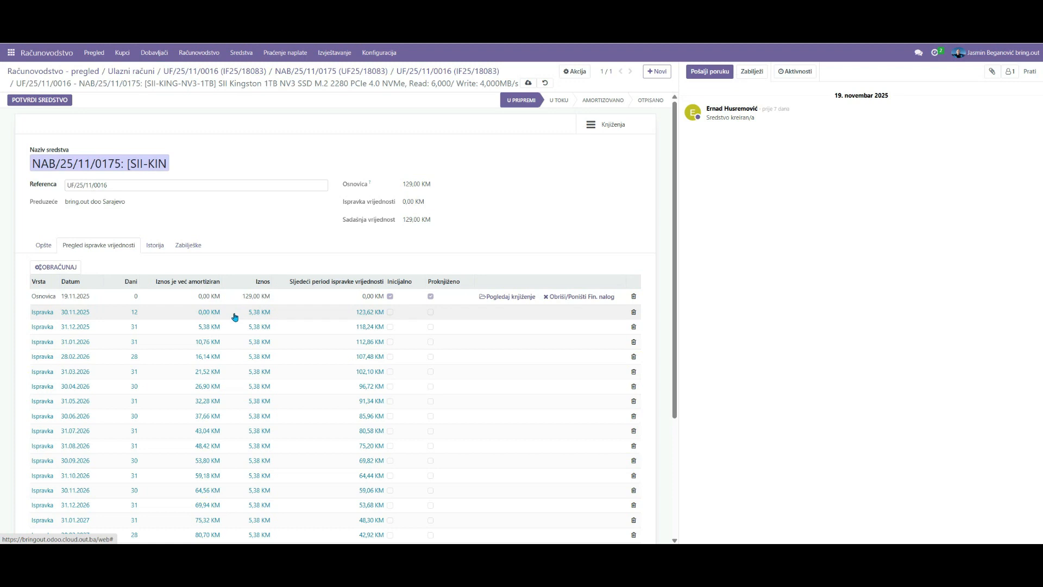
pyautogui.scroll(-1, 234, 312)
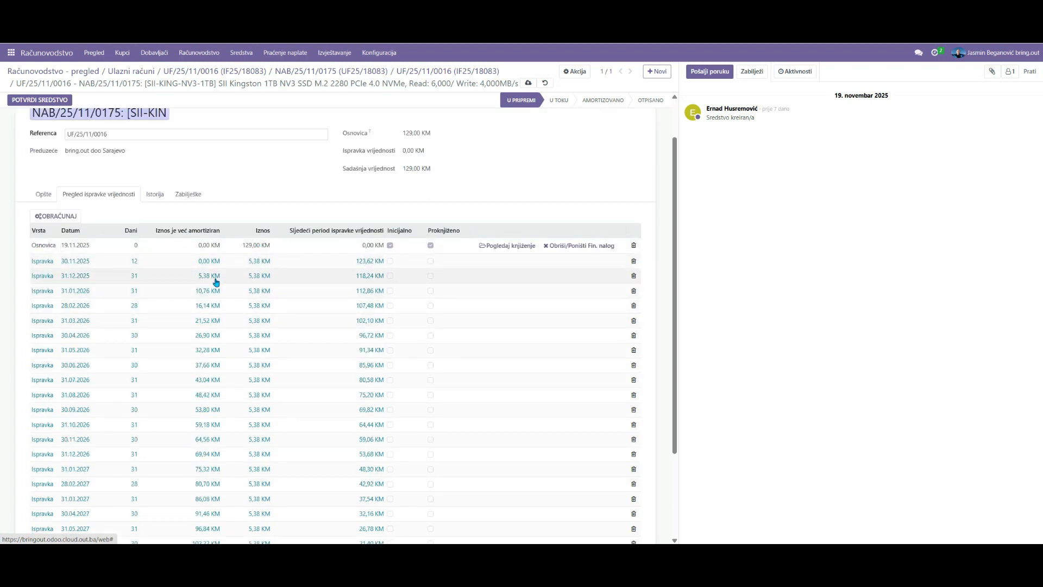
pyautogui.scroll(-2, 251, 339)
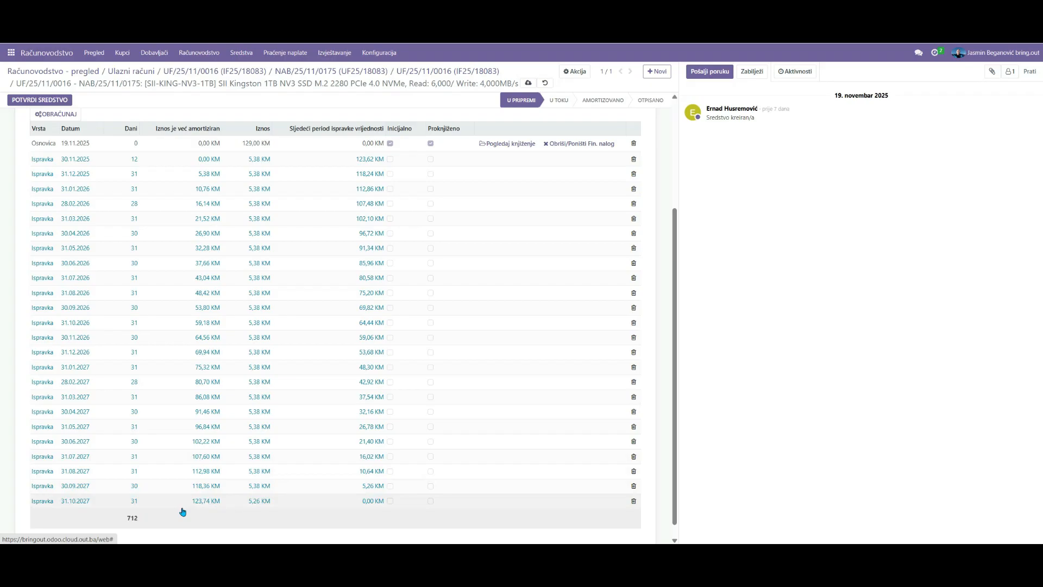
pyautogui.scroll(2, 181, 508)
pyautogui.scroll(-2, 157, 499)
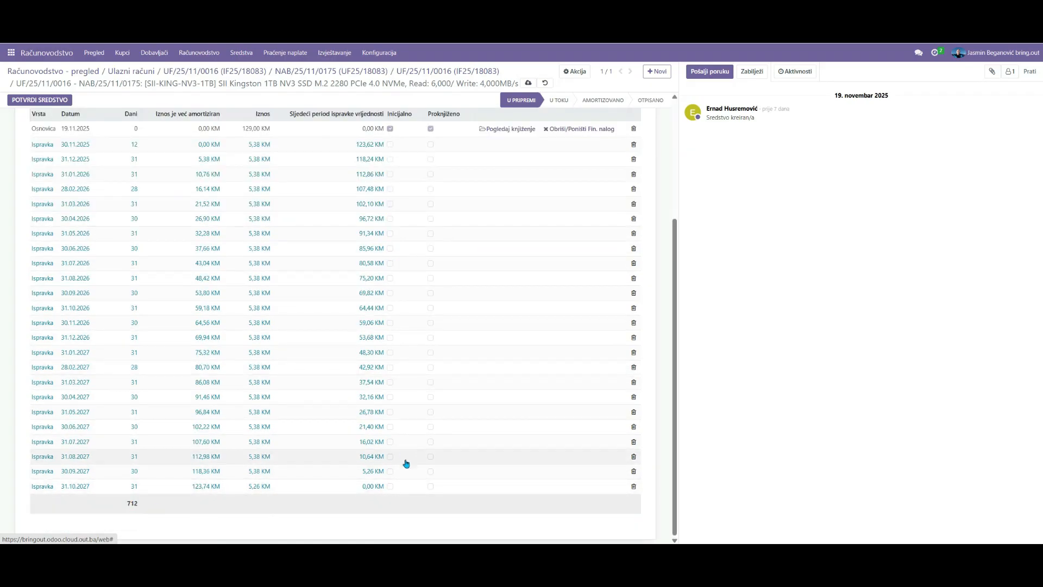
pyautogui.scroll(3, 407, 466)
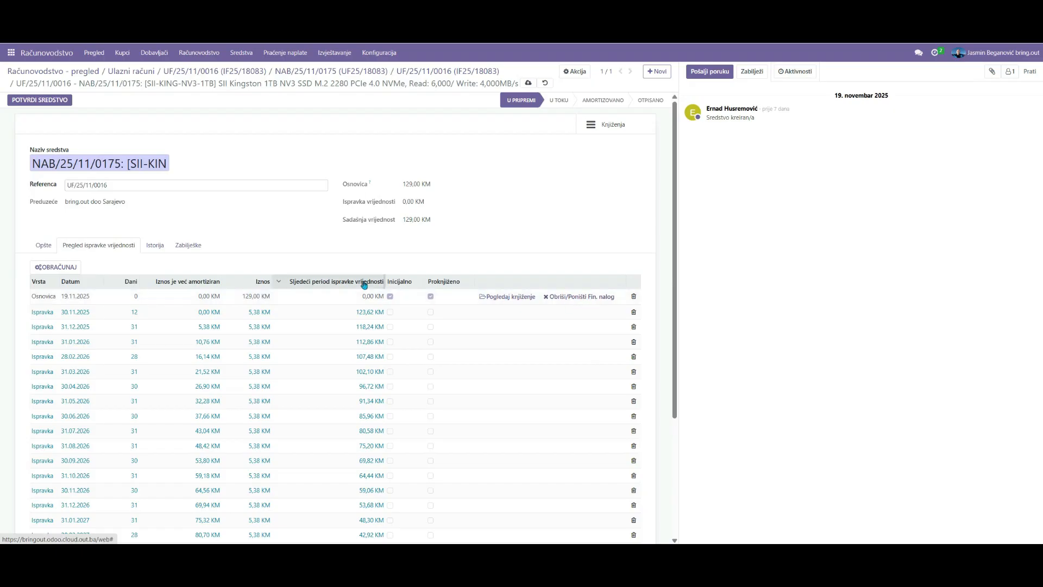
# Step: Review the asset's posting history (Istorija) and its internal notes (Zabilješke)
pyautogui.click(155, 245)
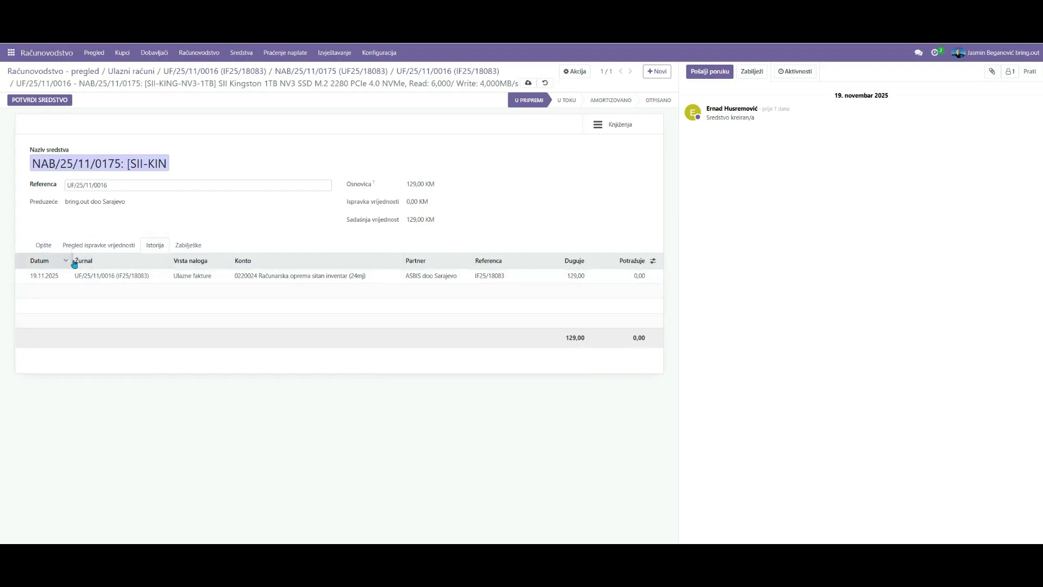
pyautogui.click(188, 246)
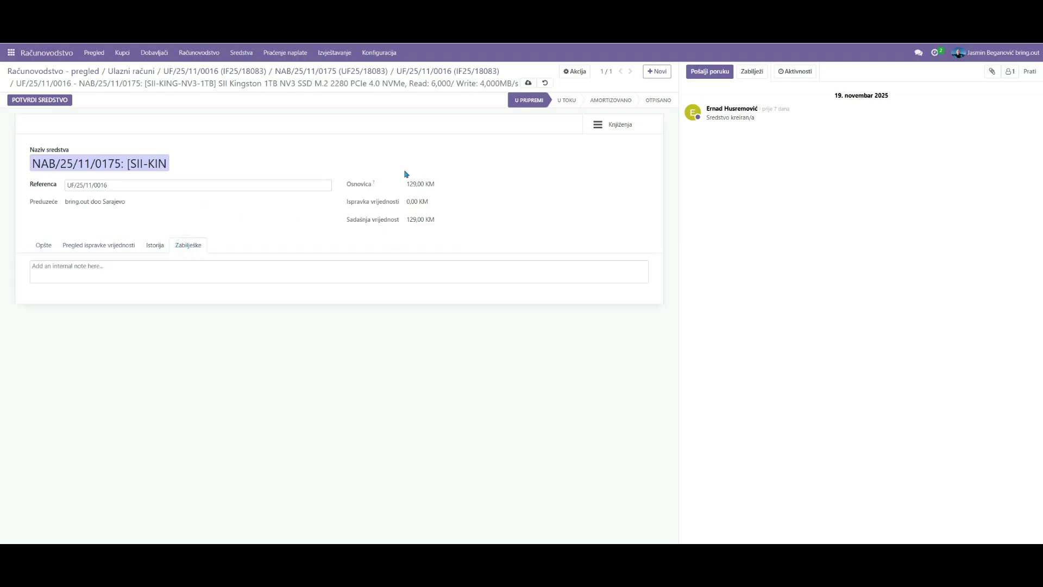
# Step: Leave the asset record and open the full list of fixed assets (Sredstva)
pyautogui.click(146, 72)
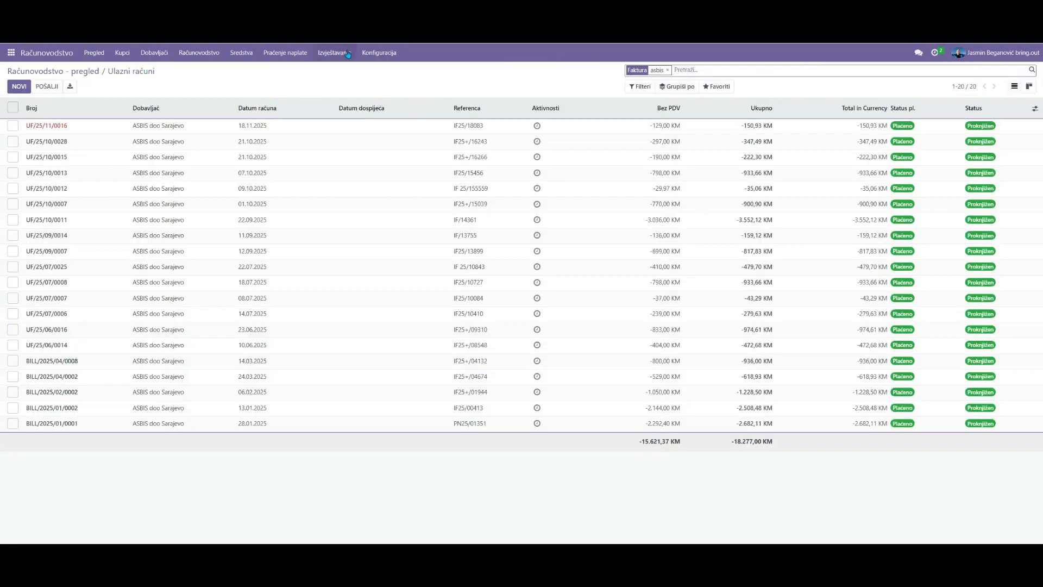
pyautogui.click(244, 53)
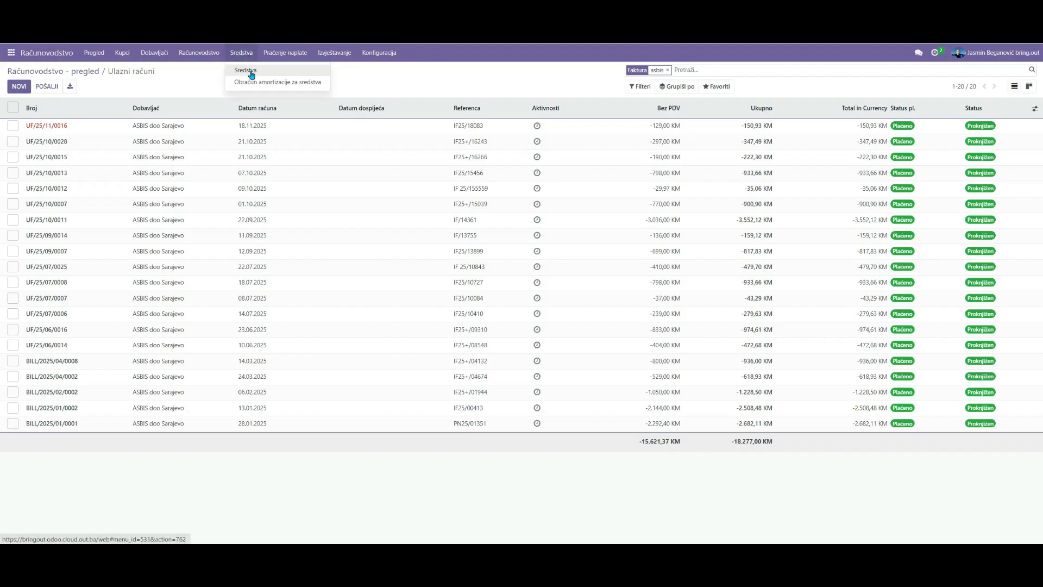
pyautogui.click(251, 71)
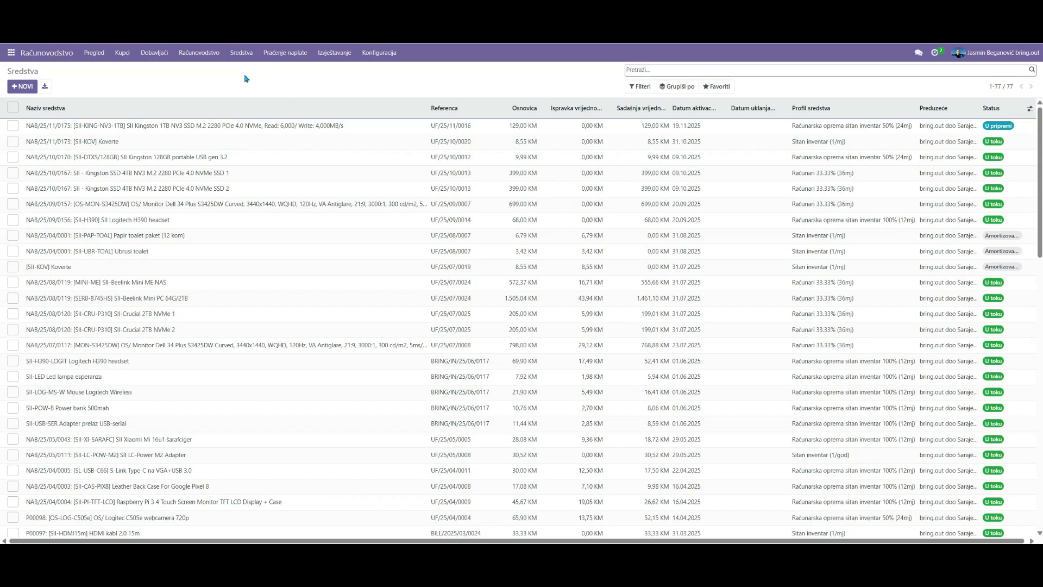
# Step: Generate the fixed assets report (Izvještaj stalnih sredstava) for group ZE Zenica and save it as Zenica_asset_report (1).xlsx
pyautogui.click(334, 52)
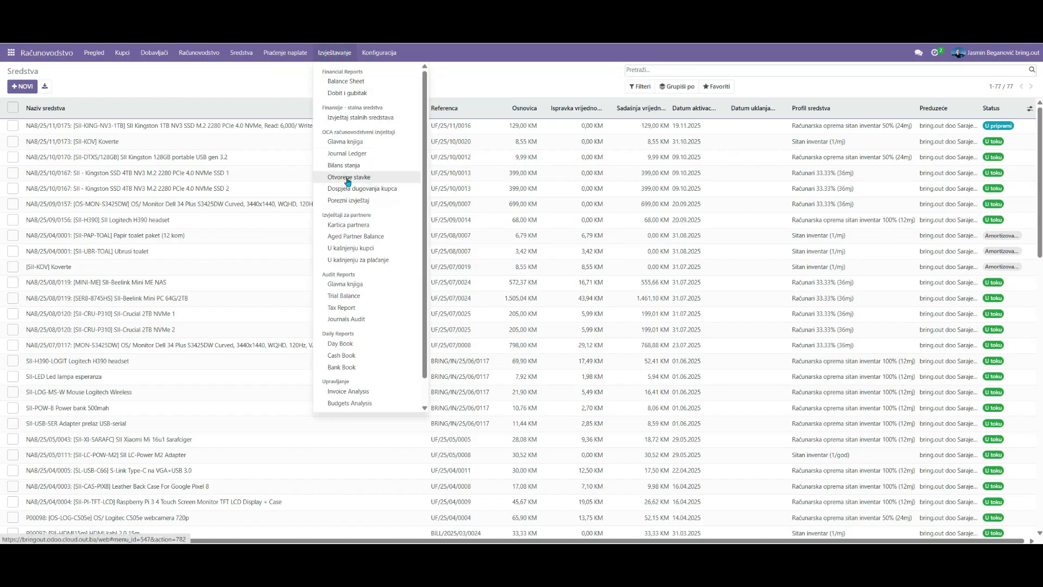
pyautogui.click(362, 117)
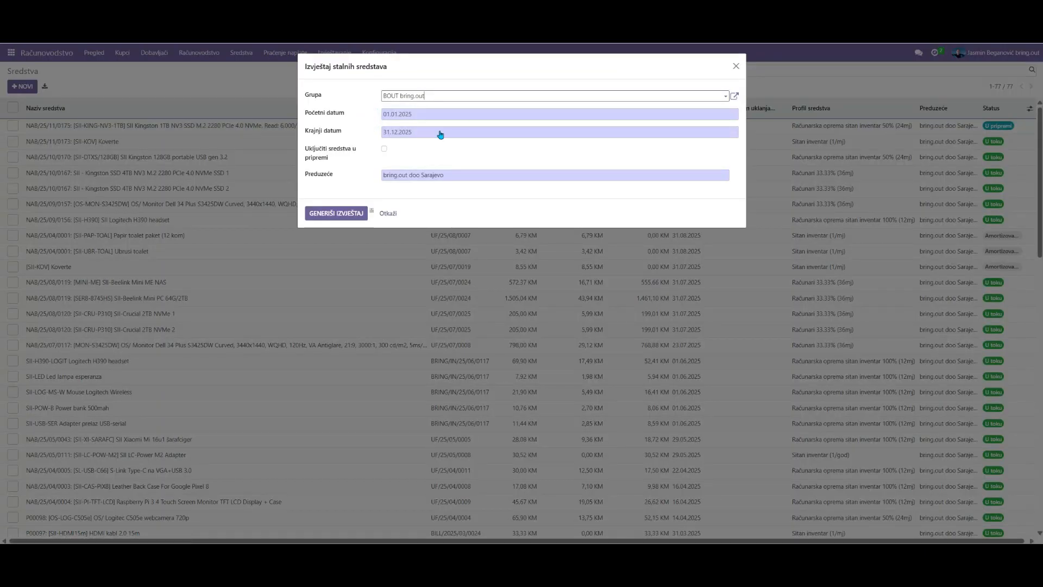
pyautogui.click(719, 95)
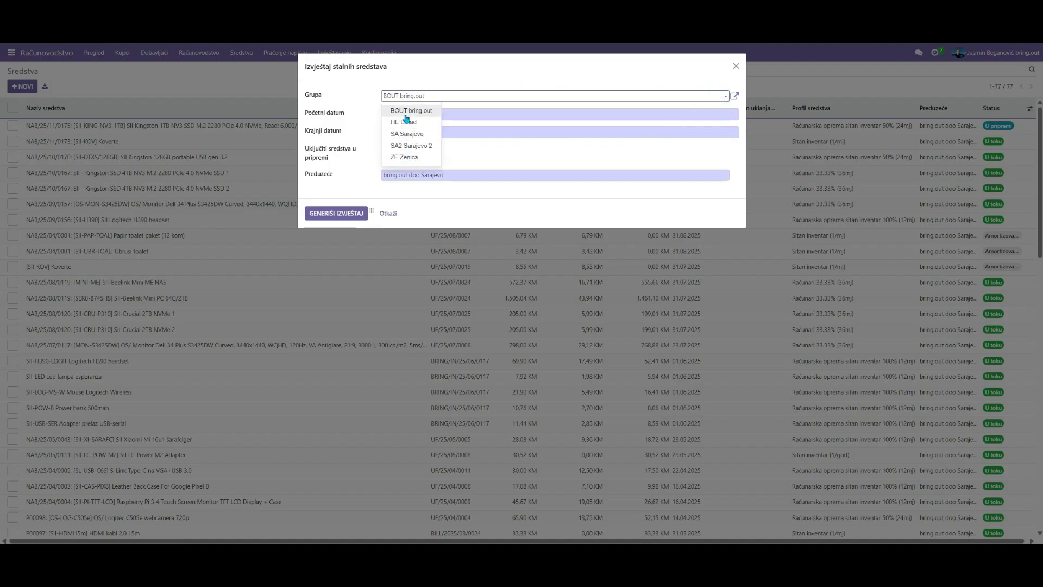
pyautogui.click(403, 157)
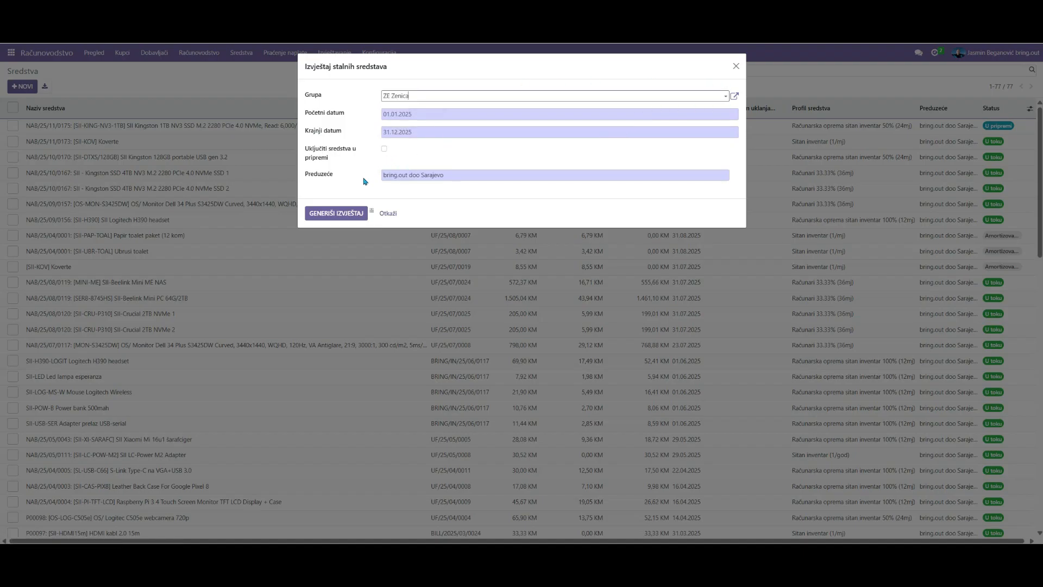
pyautogui.click(339, 216)
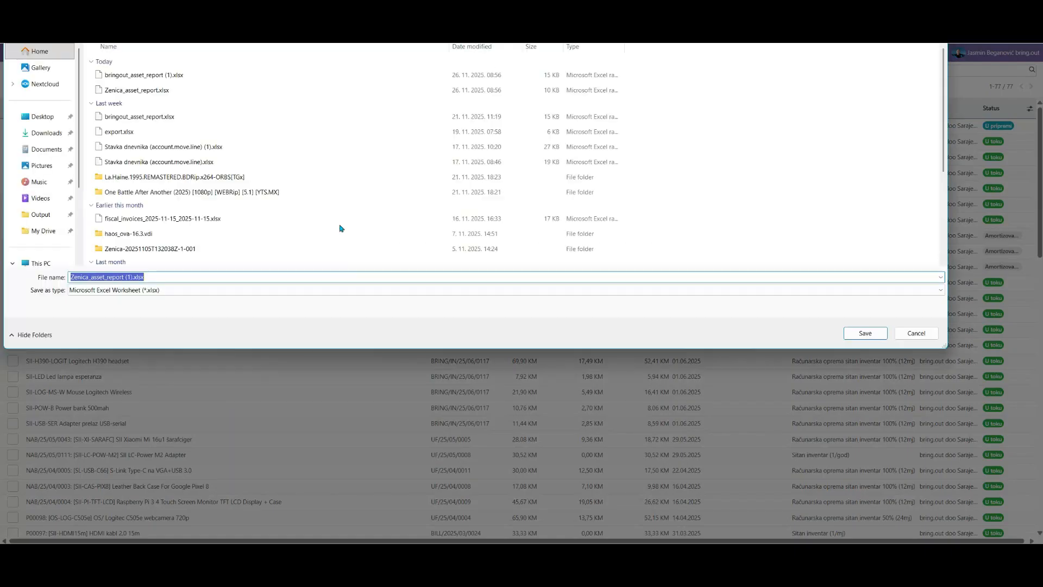
pyautogui.click(865, 334)
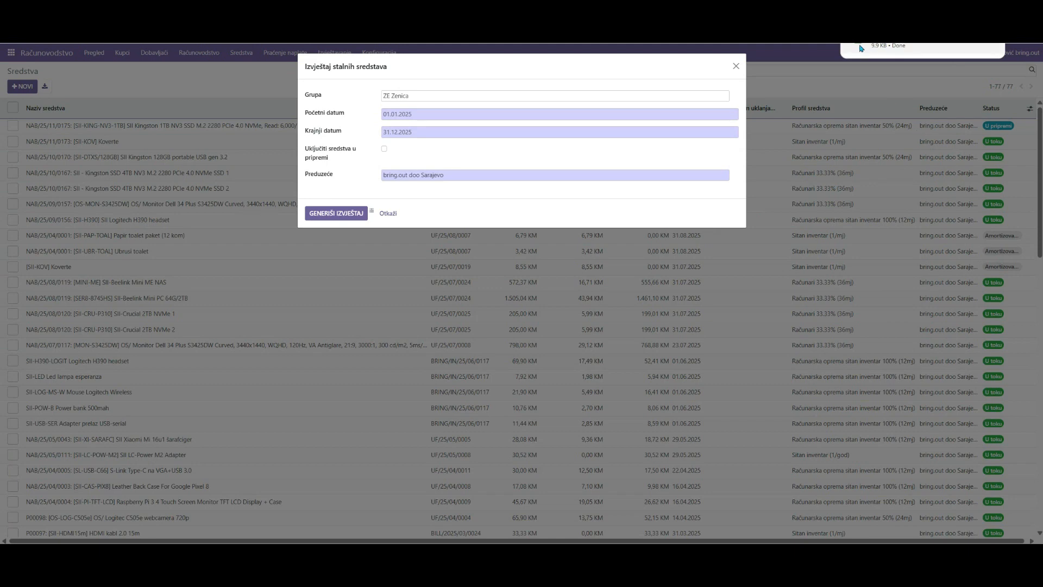
# Step: Open the downloaded asset report in the spreadsheet program and review its NOVA, AKTIVNA and OTPISANA sheets, including the individual active assets
pyautogui.click(863, 46)
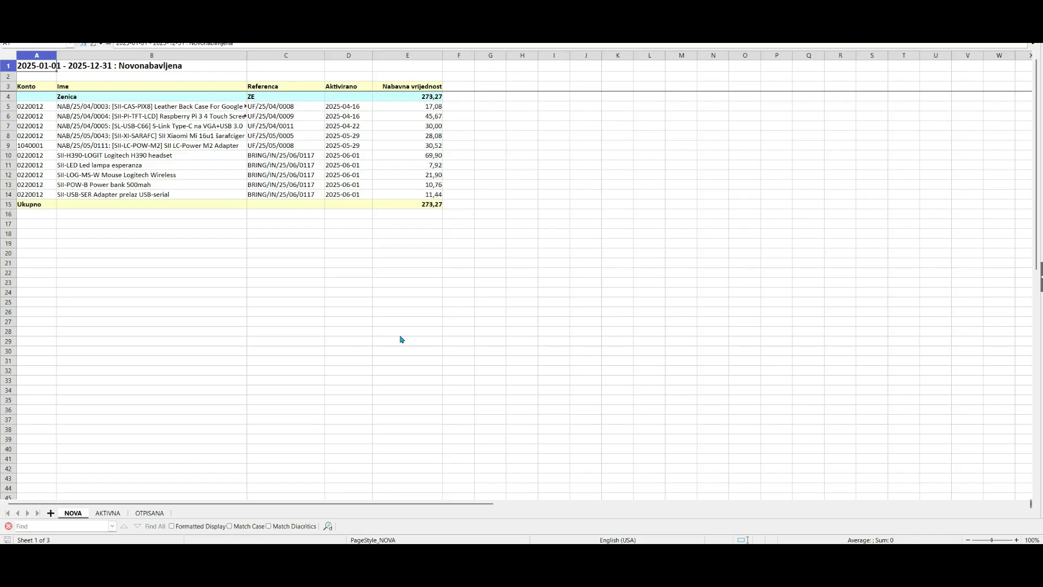
pyautogui.click(115, 515)
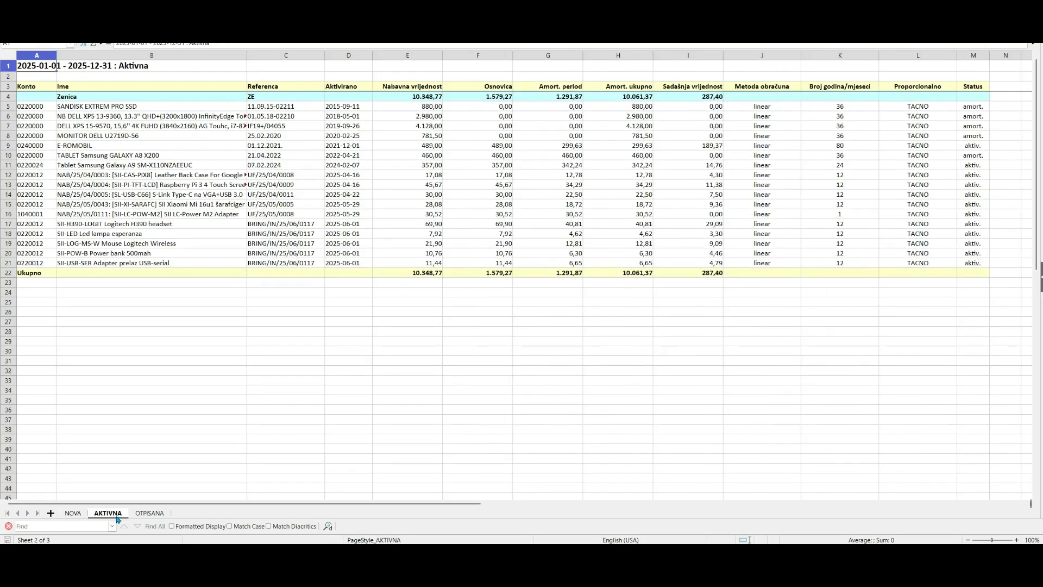
pyautogui.click(152, 517)
pyautogui.click(123, 513)
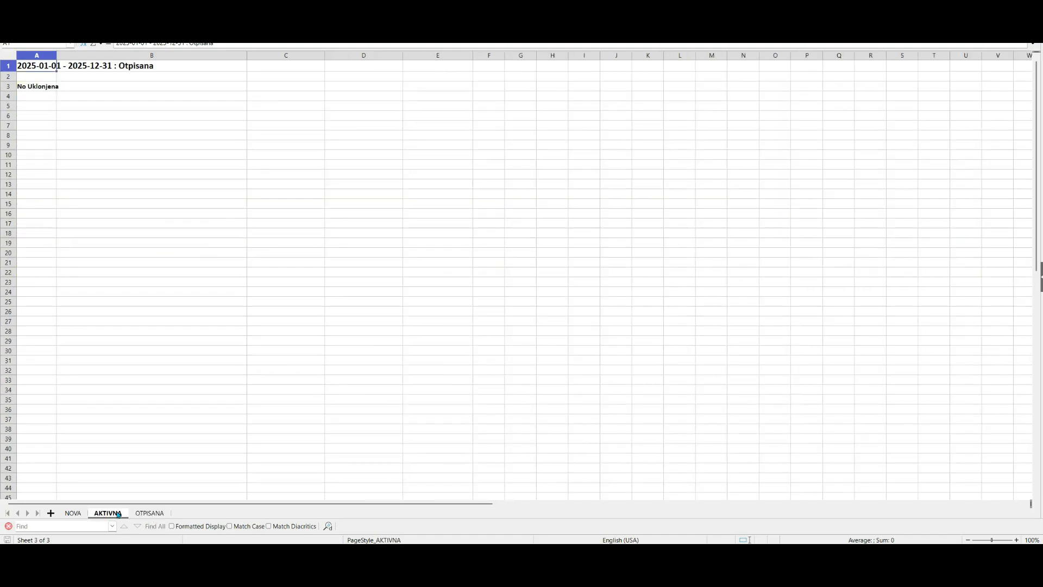
pyautogui.click(253, 119)
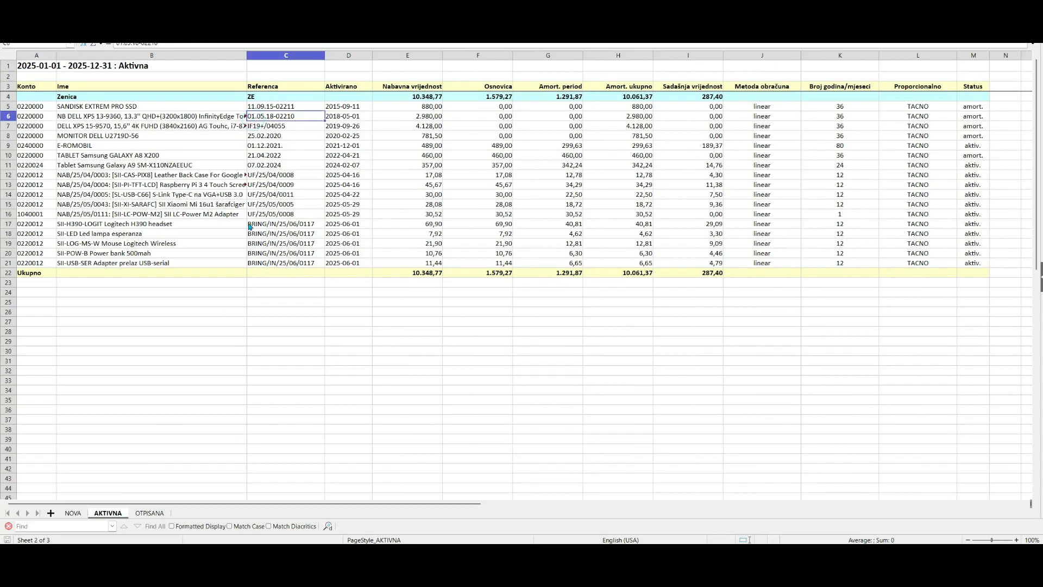
pyautogui.click(97, 126)
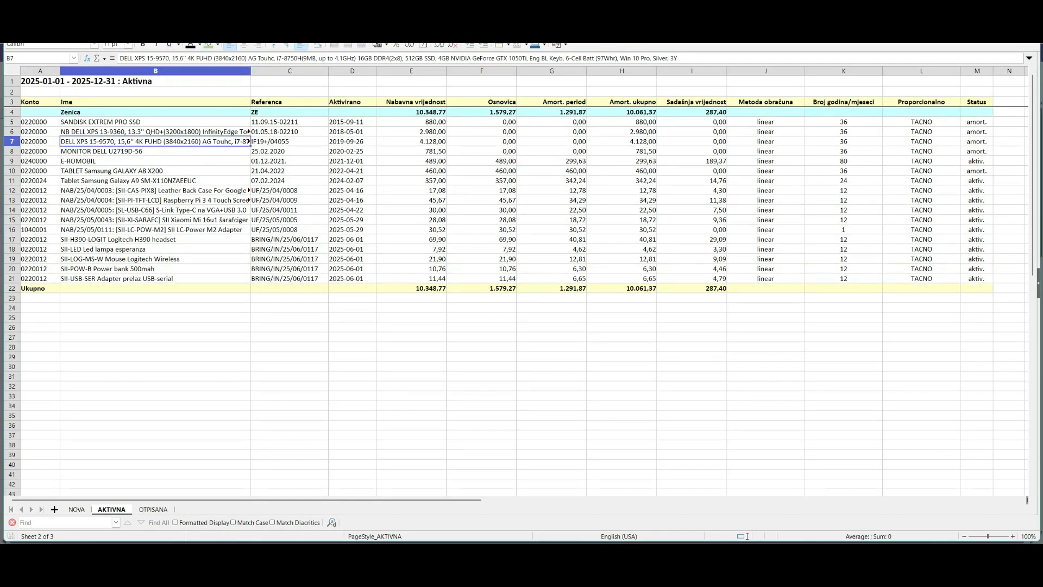
# Step: Leave the spreadsheet report, return to Odoo and close the report dialog to get back to the fixed assets list
pyautogui.moveTo(818, 8); pyautogui.dragTo(600, 204)
pyautogui.click(814, 199)
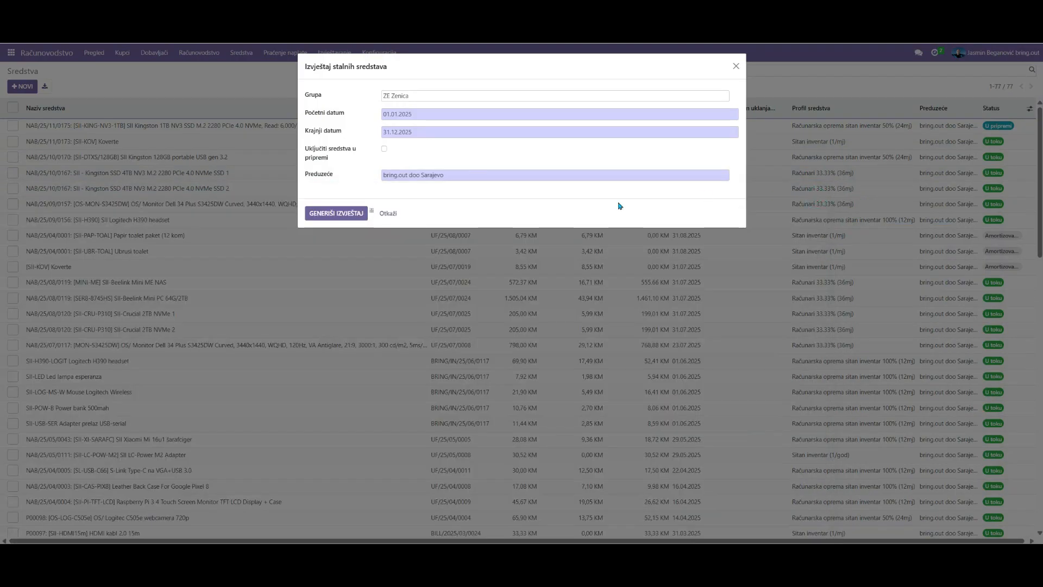
pyautogui.click(735, 66)
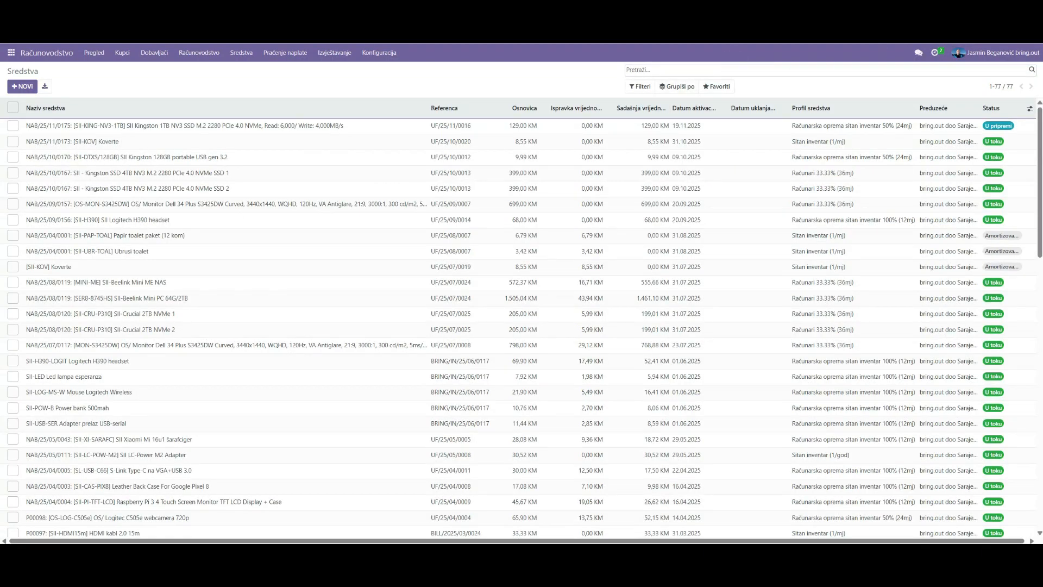